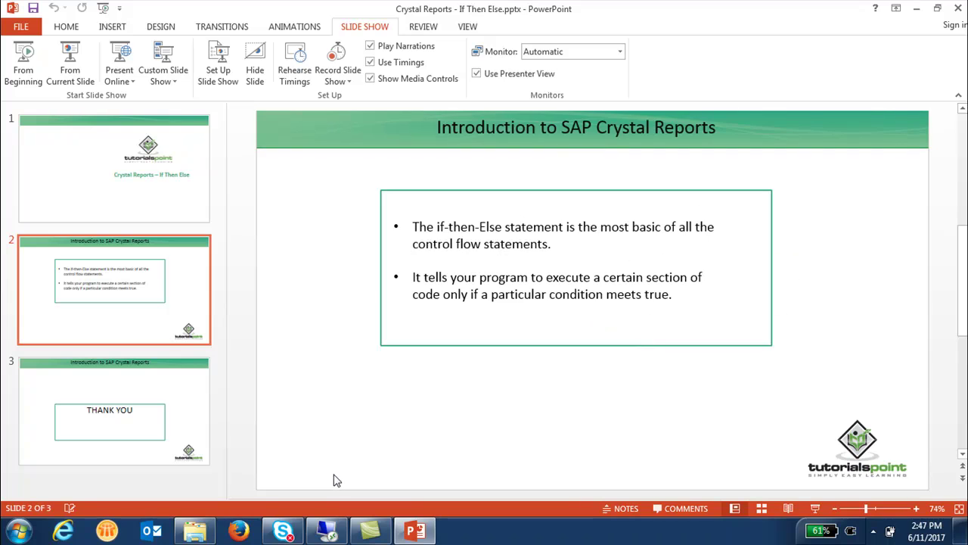
Add a new formula named 'Demo' from the empty Formulas list in Data Explorer
{"action": "left_click", "coordinate": [319, 535]}
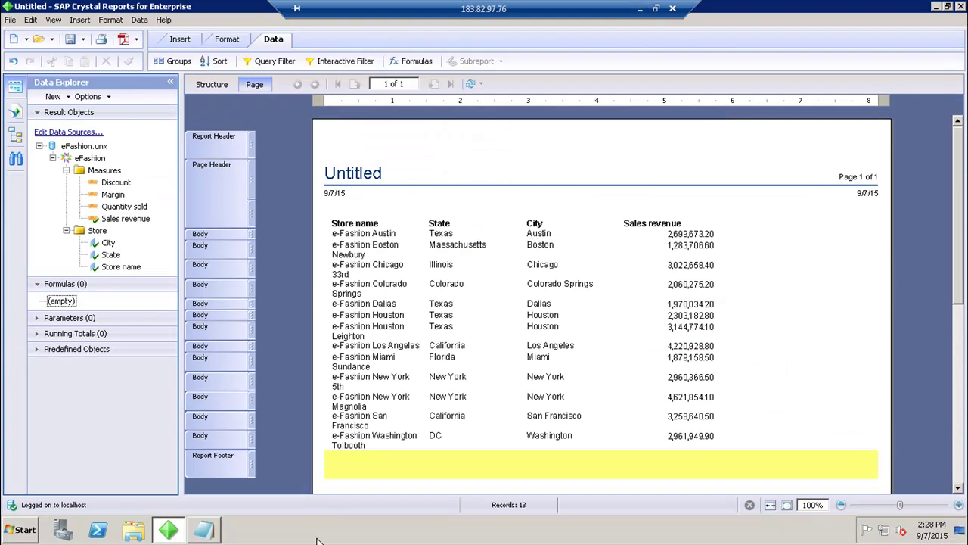
{"action": "right_click", "coordinate": [138, 305]}
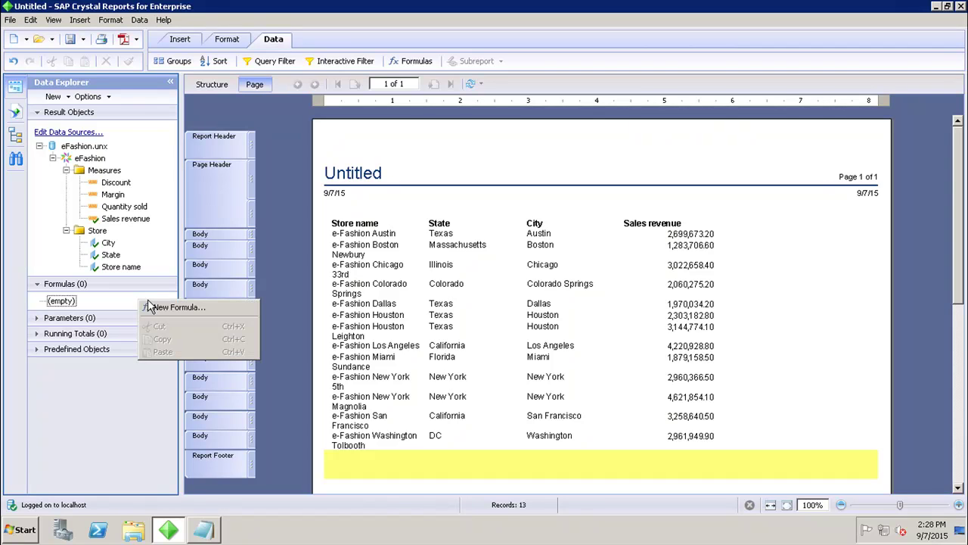
{"action": "left_click", "coordinate": [165, 310]}
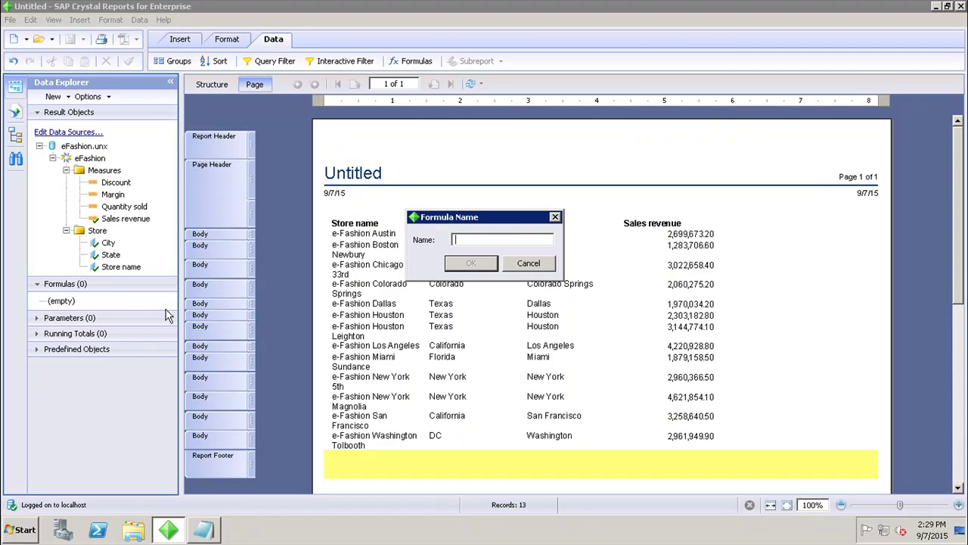
{"action": "type", "text": "Demo"}
{"action": "left_click", "coordinate": [469, 262]}
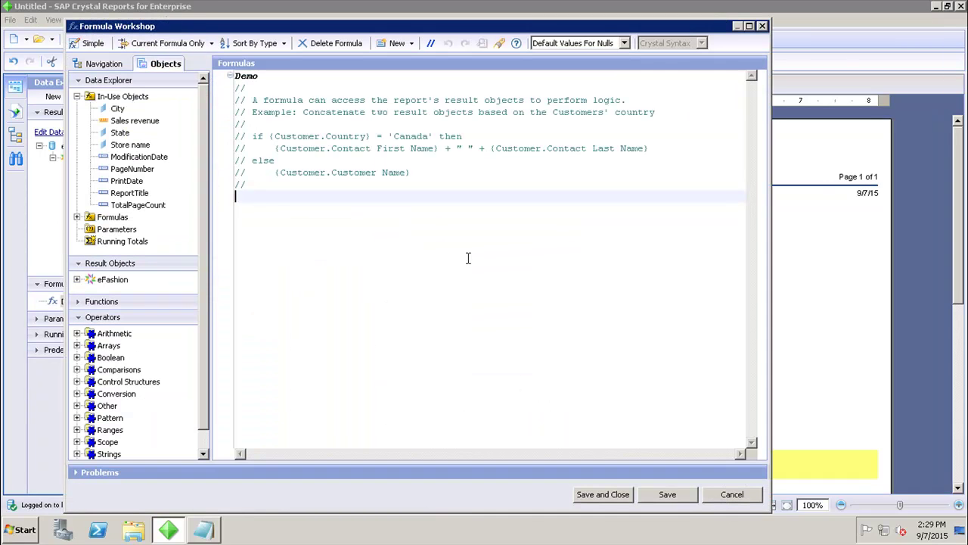
Select the whole prepared if-then-else text in Notepad, then go back to the Demo editor
{"action": "left_click", "coordinate": [203, 532]}
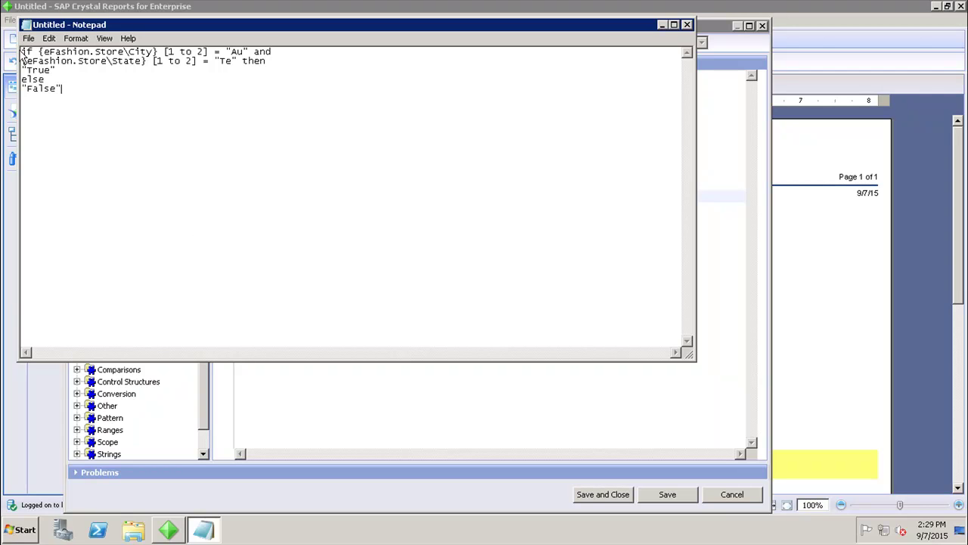
{"action": "key", "text": "shift+Up"}
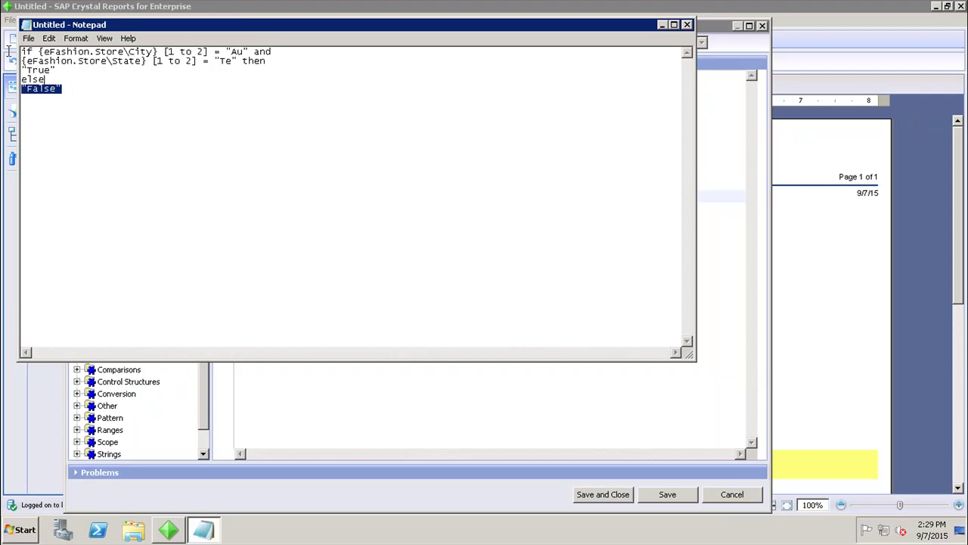
{"action": "left_click_drag", "start_coordinate": [9, 52], "coordinate": [11, 57]}
{"action": "key", "text": "ctrl+c"}
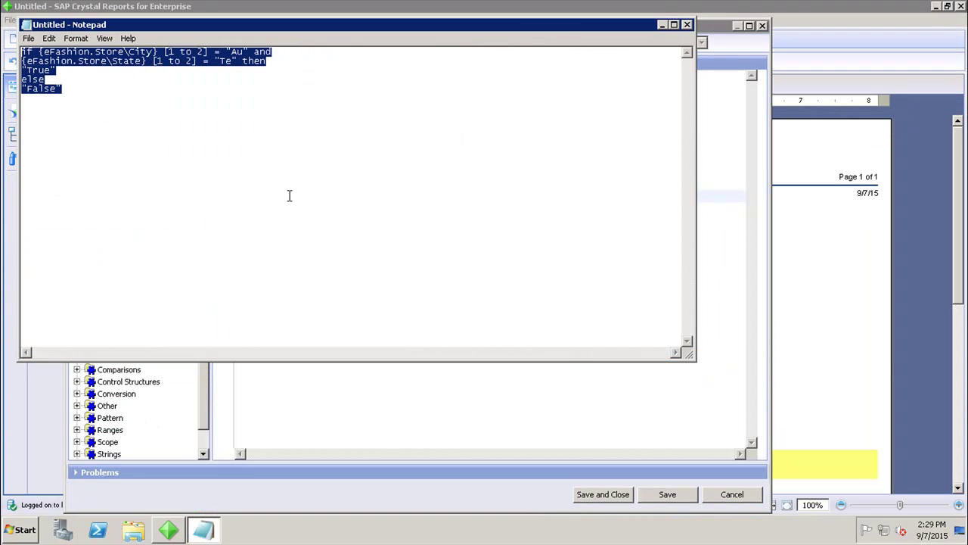
{"action": "left_click", "coordinate": [355, 411]}
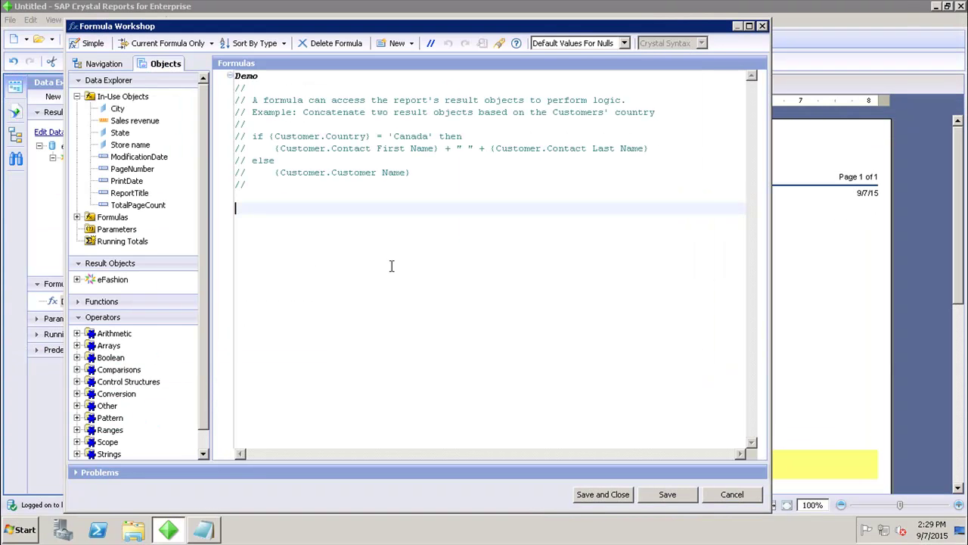
Paste the if-then-else (True for 'Au'/'Te', else False) into Demo and save it
{"action": "key", "text": "ctrl+v"}
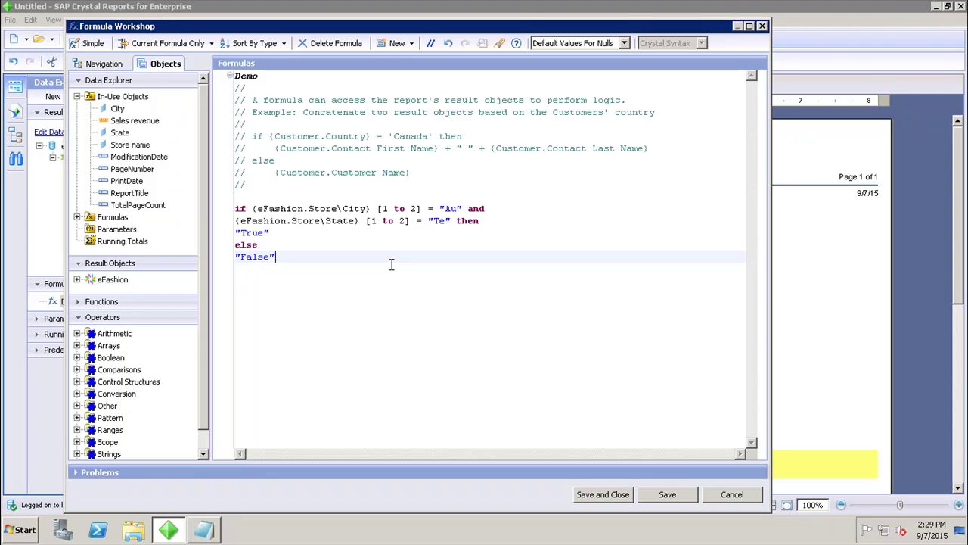
{"action": "double_click", "coordinate": [247, 243]}
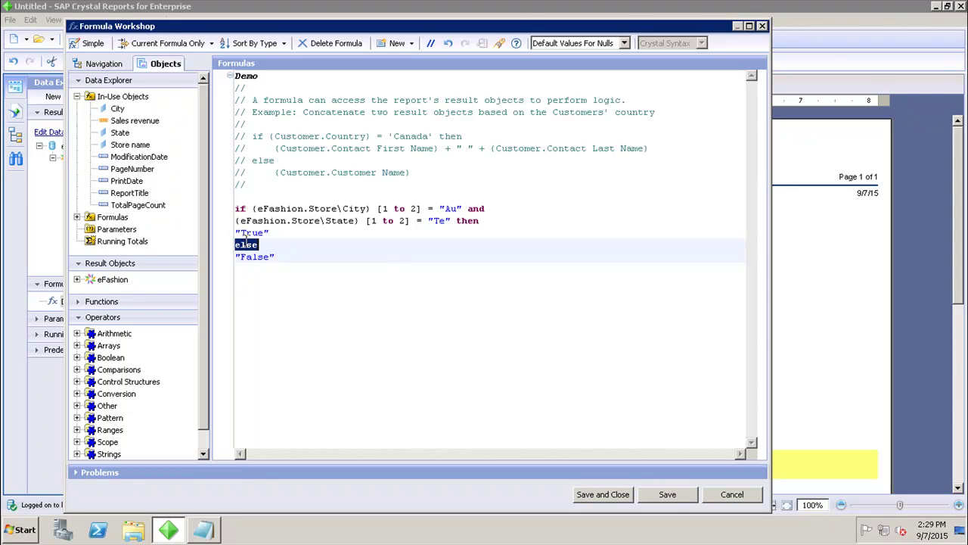
{"action": "left_click", "coordinate": [600, 501]}
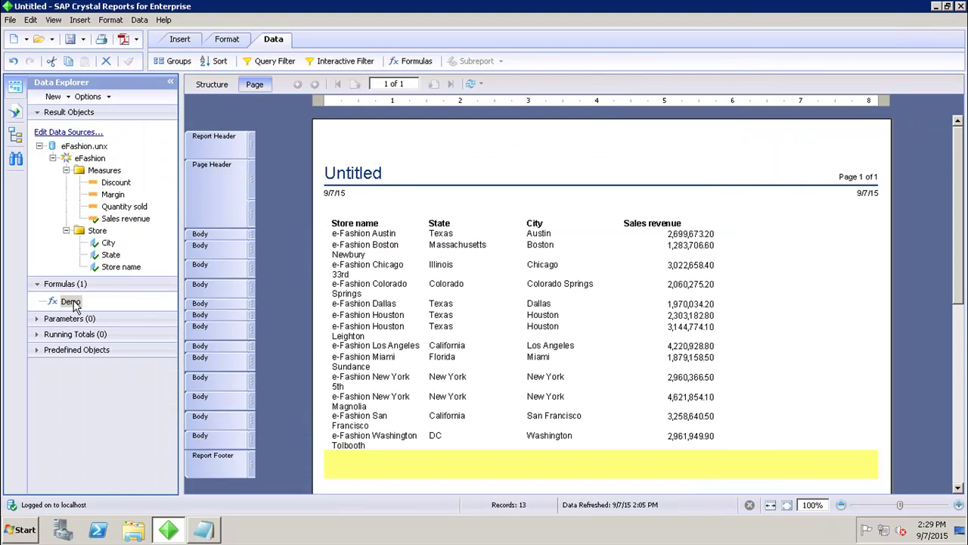
Drop the Demo formula onto the report as a new column after Sales revenue
{"action": "left_click_drag", "start_coordinate": [73, 303], "coordinate": [772, 233]}
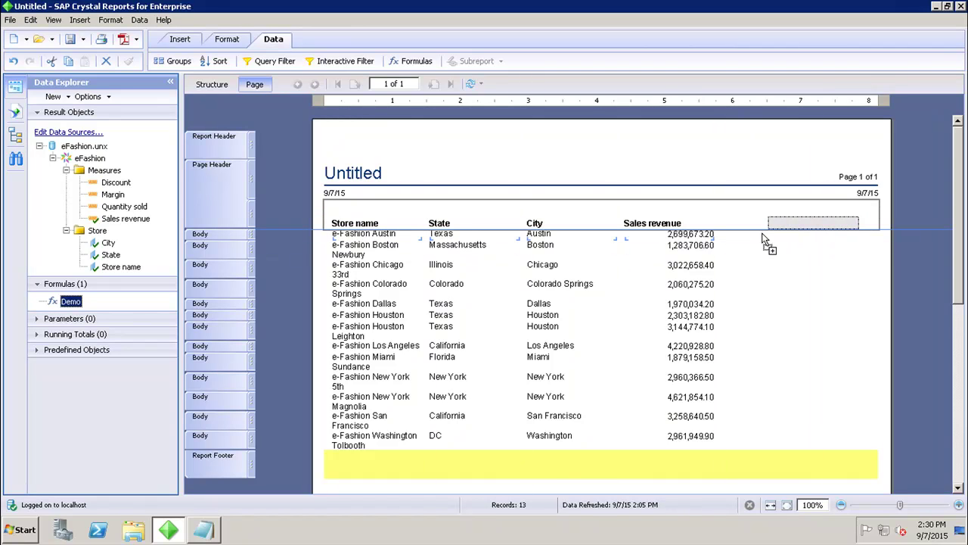
{"action": "left_click_drag", "start_coordinate": [772, 233], "coordinate": [764, 242]}
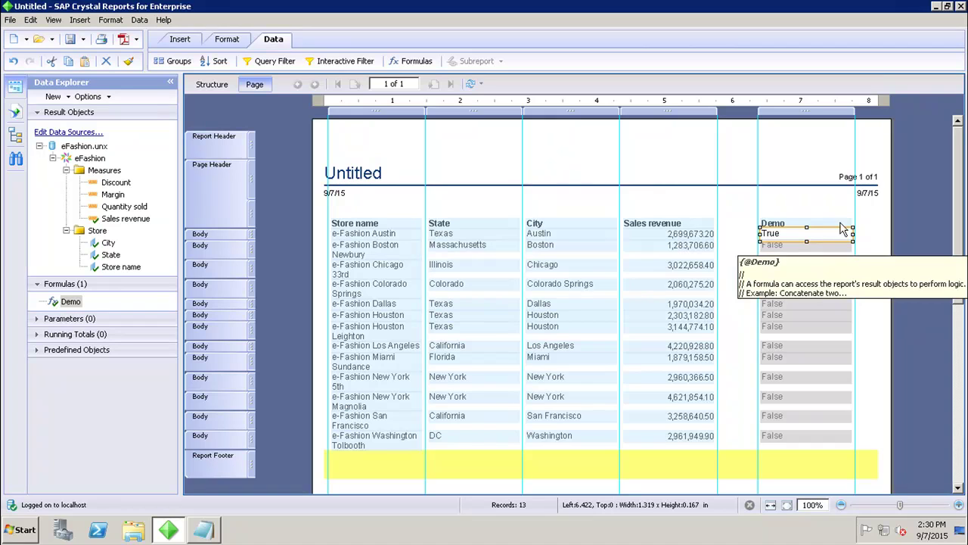
{"action": "left_click", "coordinate": [870, 241]}
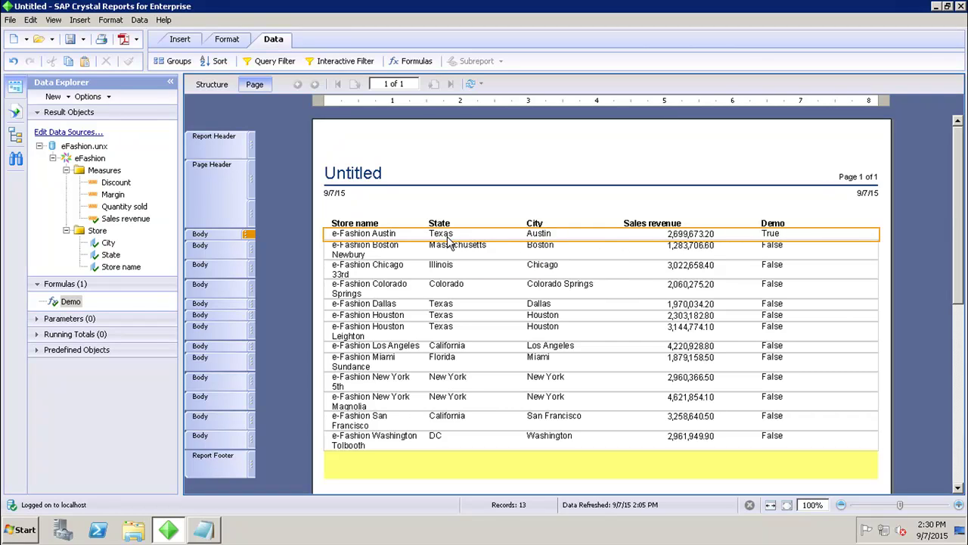
{"action": "left_click", "coordinate": [70, 303]}
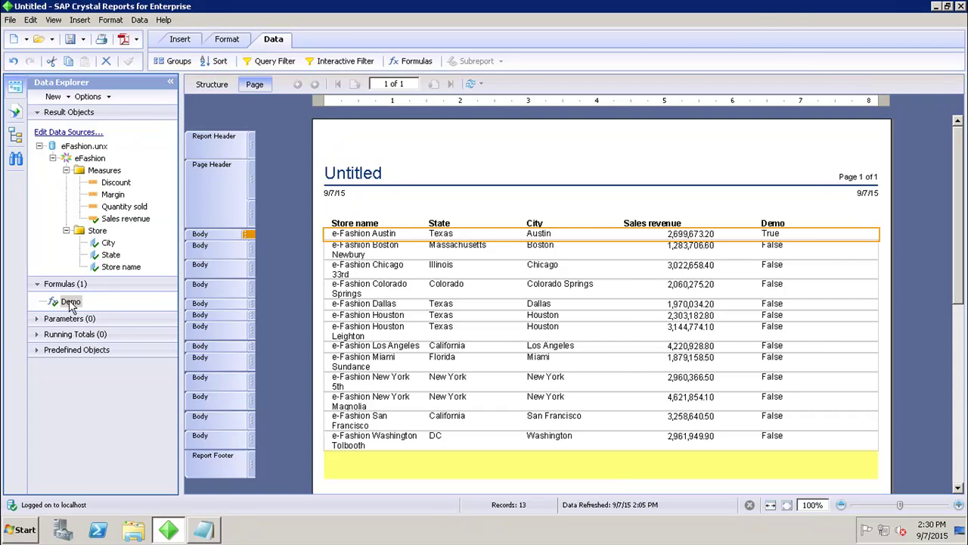
Replace the True result in Demo with the City field and save the formula
{"action": "double_click", "coordinate": [69, 302]}
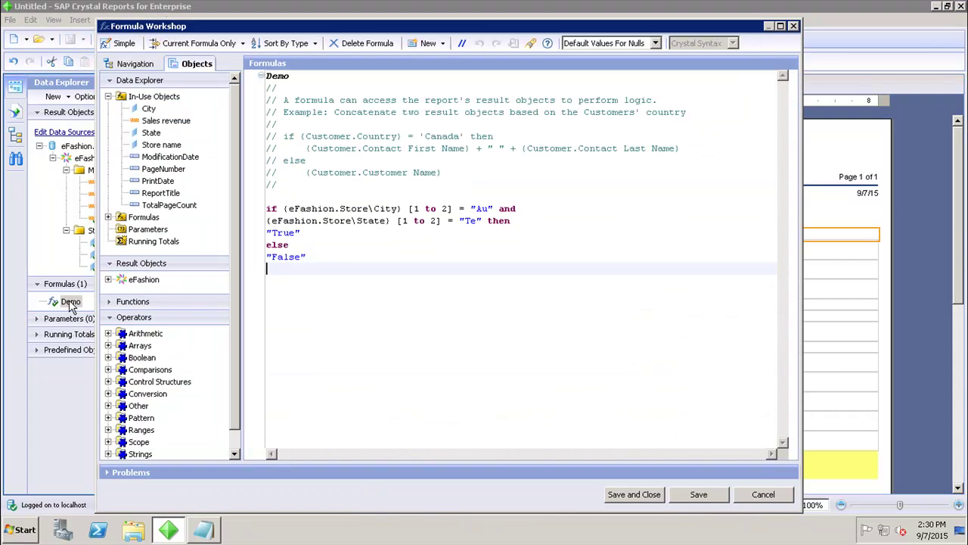
{"action": "left_click", "coordinate": [302, 233]}
{"action": "key", "text": "BackSpace"}
{"action": "key", "text": "BackSpace"}
{"action": "key", "text": "BackSpace"}
{"action": "key", "text": "BackSpace"}
{"action": "key", "text": "BackSpace"}
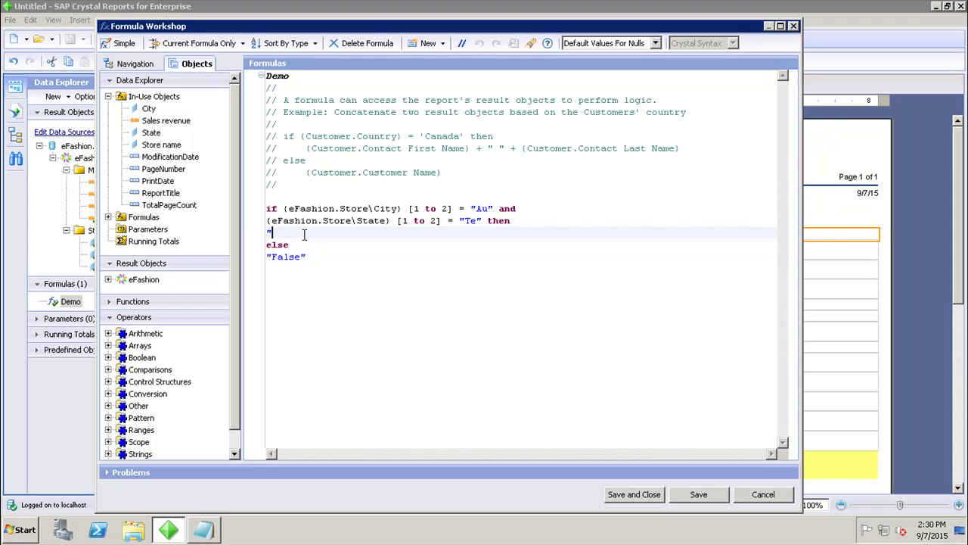
{"action": "key", "text": "BackSpace"}
{"action": "left_click_drag", "start_coordinate": [452, 209], "coordinate": [350, 208]}
{"action": "left_click", "coordinate": [284, 244]}
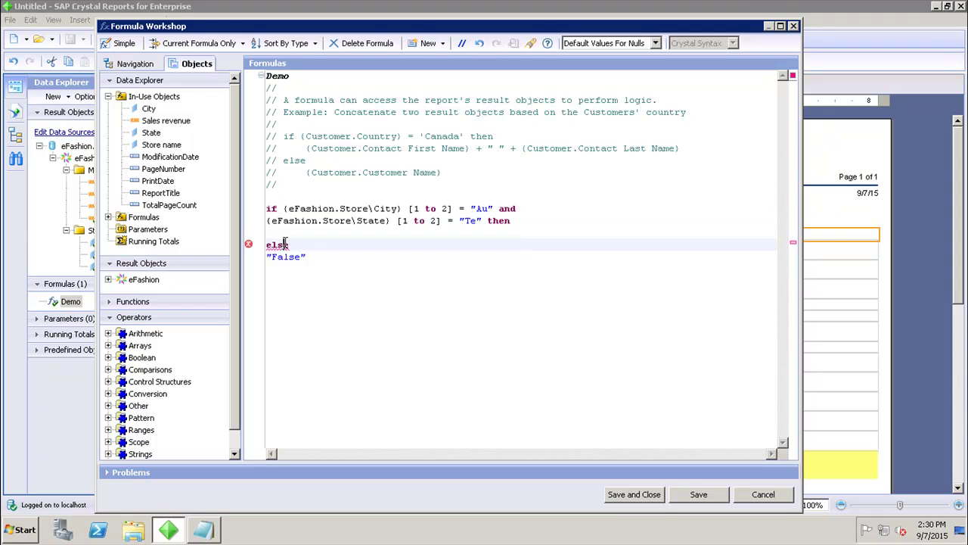
{"action": "left_click", "coordinate": [272, 232]}
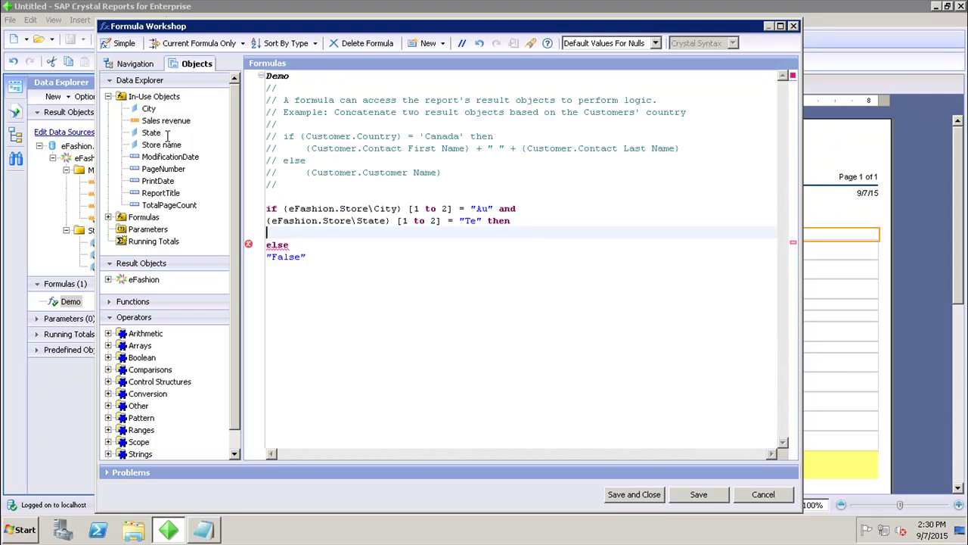
{"action": "double_click", "coordinate": [150, 109]}
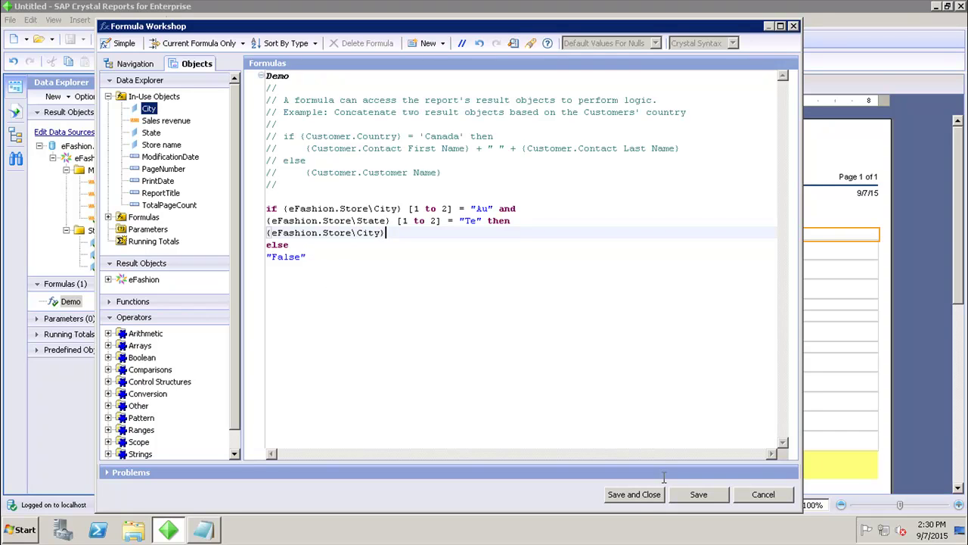
{"action": "left_click", "coordinate": [634, 500]}
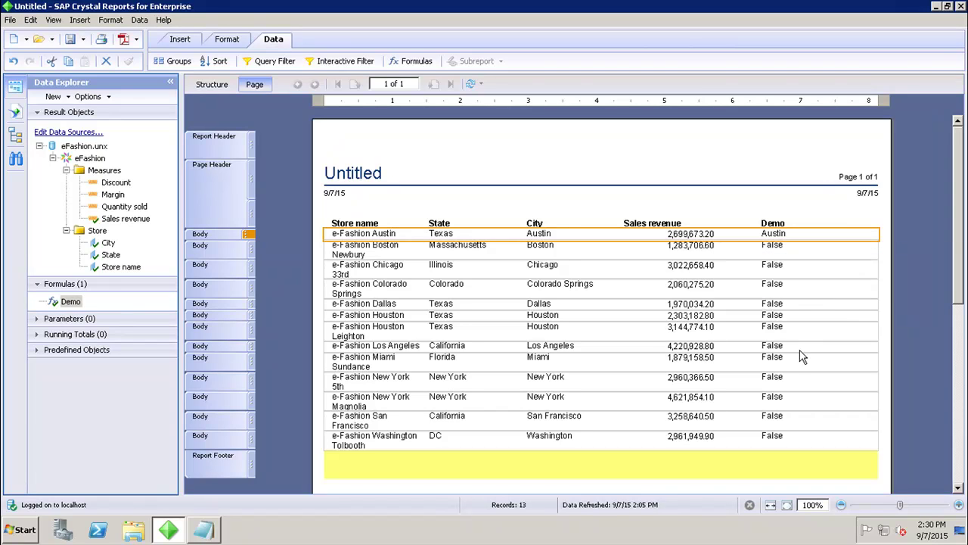
Replace the False else-result in Demo with the State field and save the formula
{"action": "double_click", "coordinate": [66, 307]}
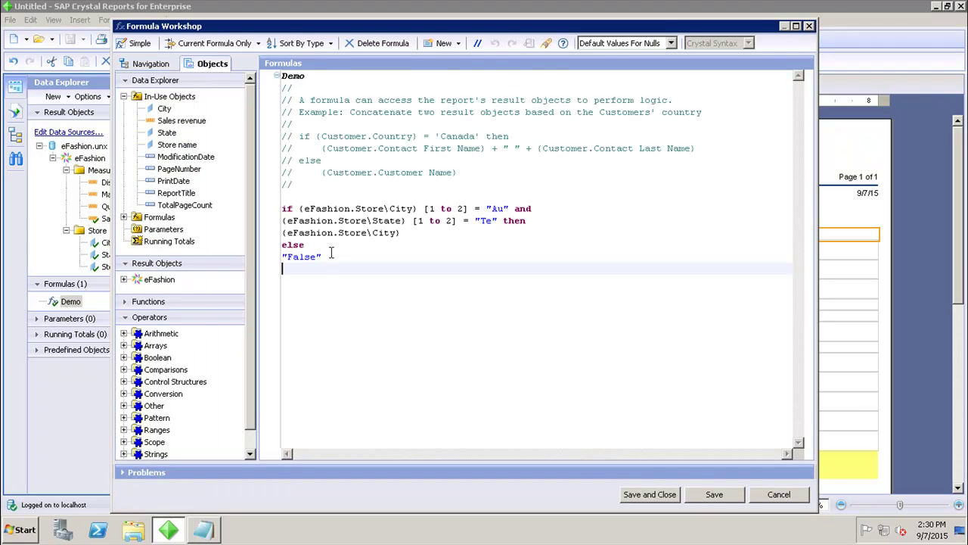
{"action": "left_click_drag", "start_coordinate": [327, 257], "coordinate": [273, 261]}
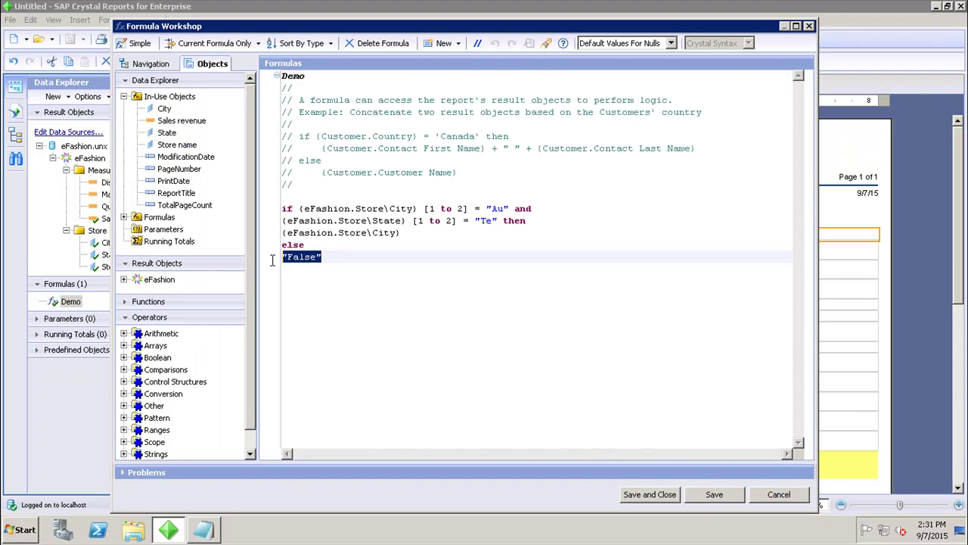
{"action": "key", "text": "Delete"}
{"action": "double_click", "coordinate": [167, 132]}
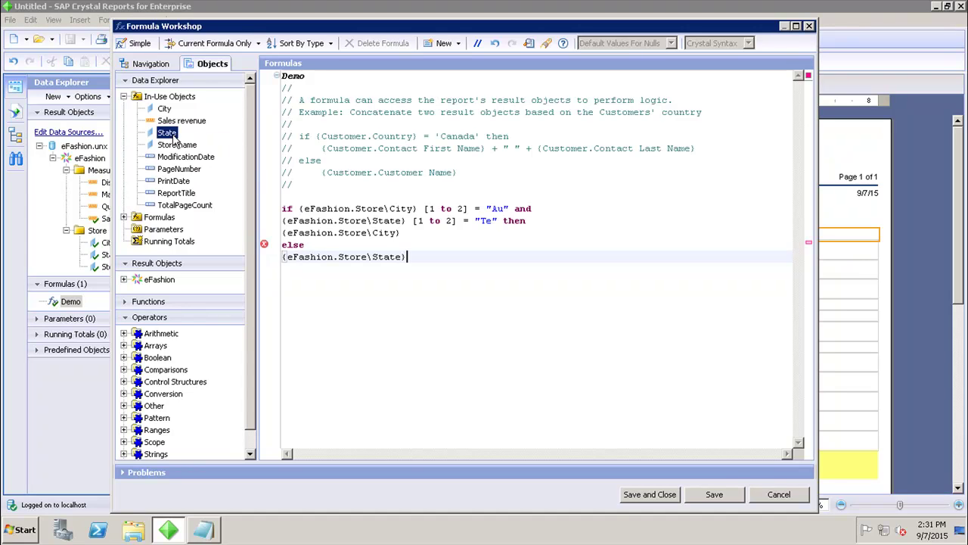
{"action": "left_click", "coordinate": [652, 495]}
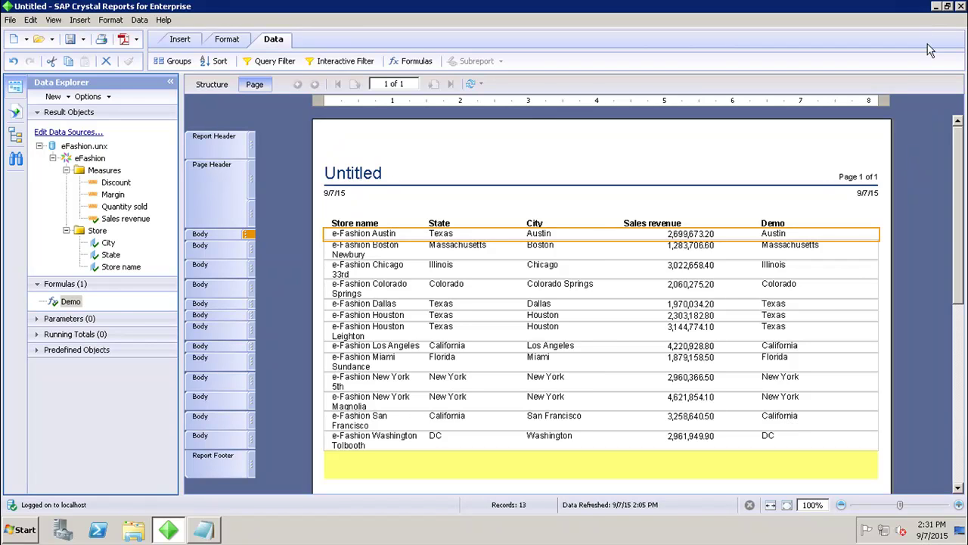
Minimize the Crystal Reports window and the Notepad window
{"action": "left_click", "coordinate": [937, 6]}
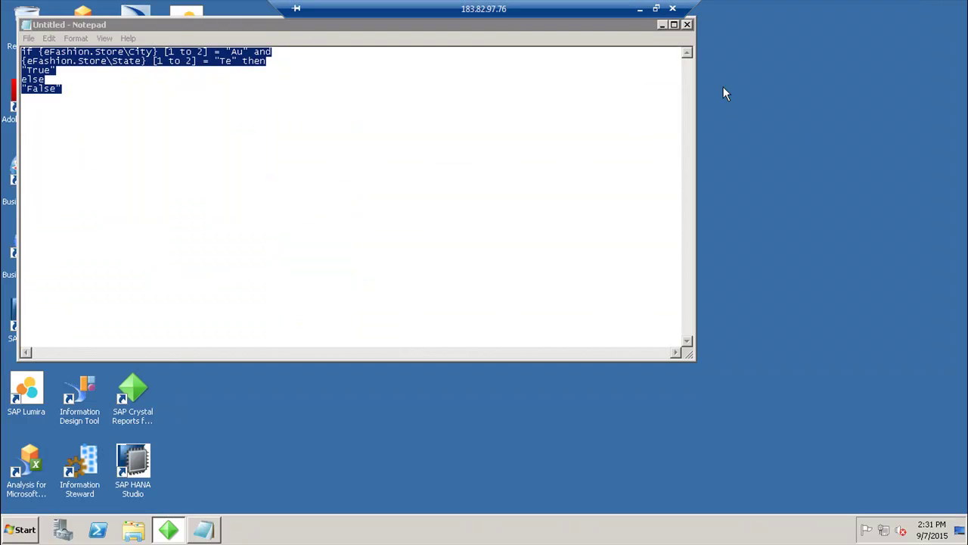
{"action": "left_click", "coordinate": [662, 26]}
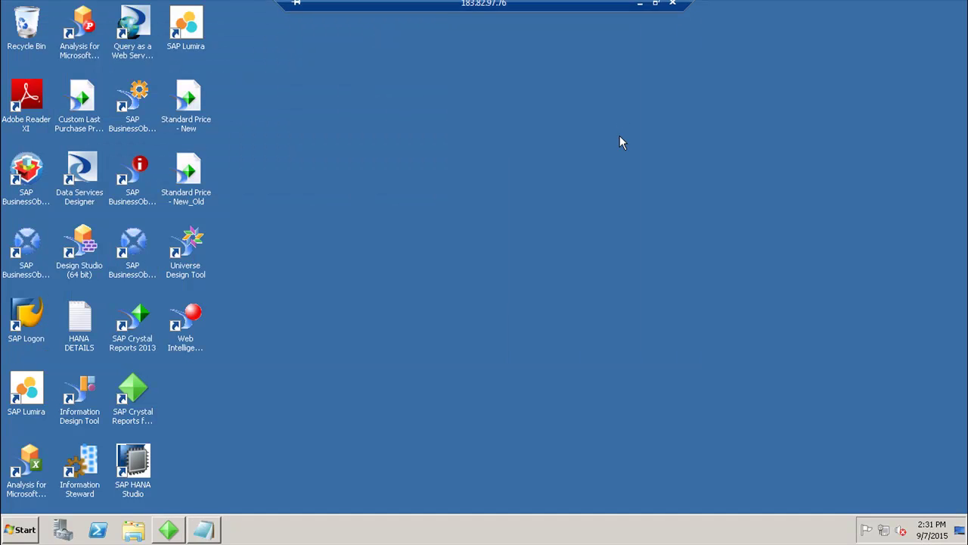